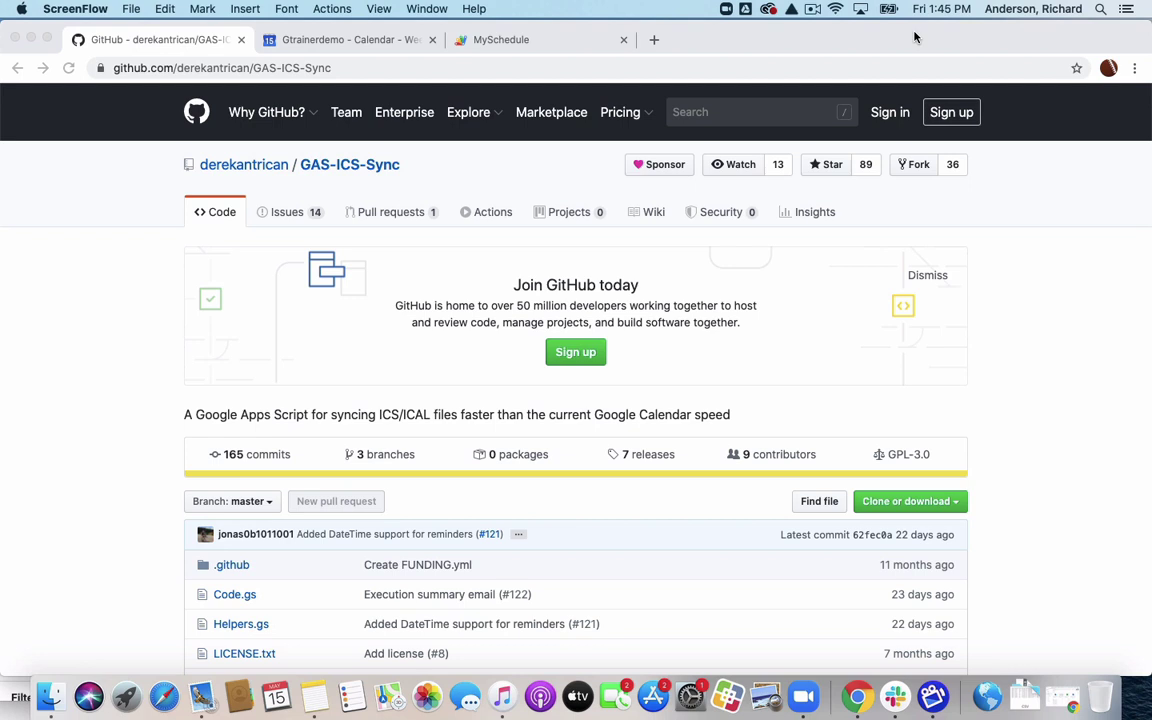
Check which browser profile is signed in, then switch to the teacher's calendar.
scroll(657, 583, down, 2)
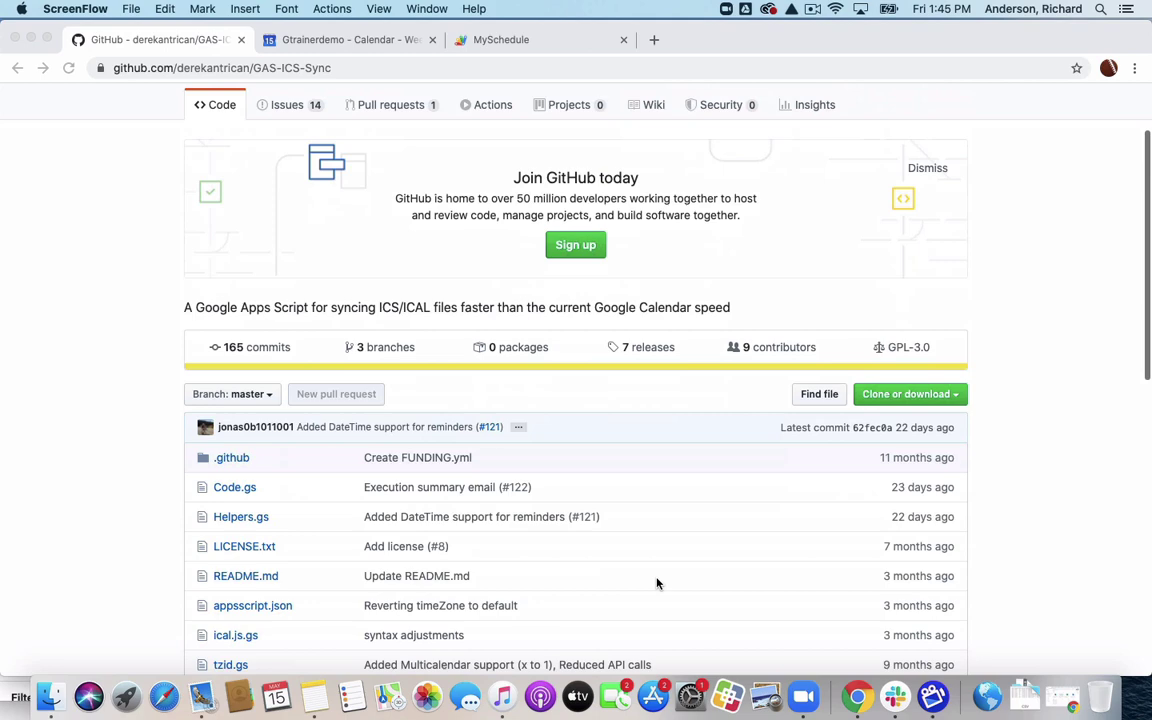
scroll(657, 583, down, 3)
scroll(657, 583, up, 4)
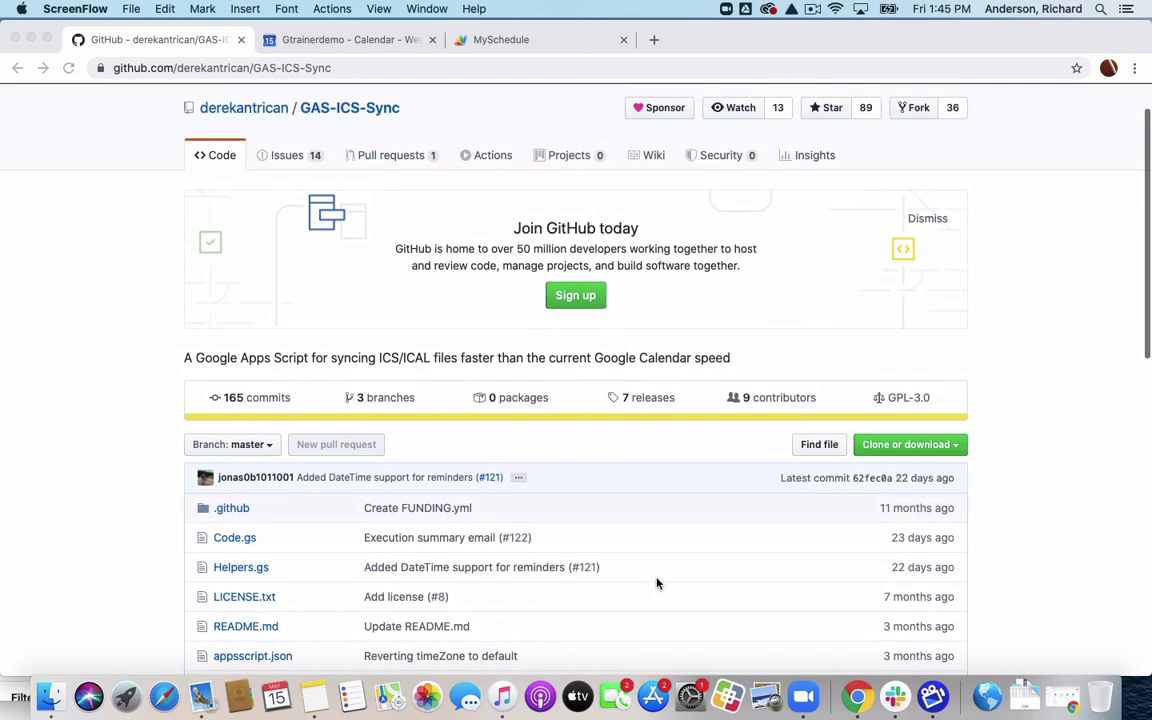
scroll(657, 583, up, 1)
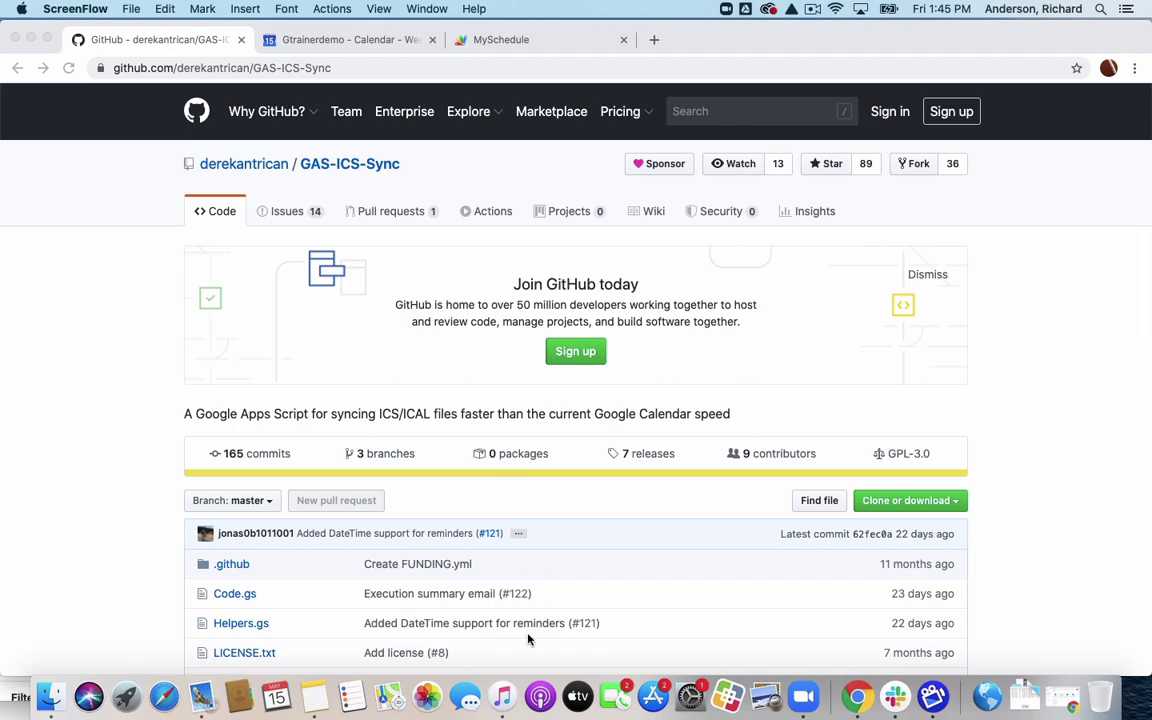
scroll(528, 640, down, 1)
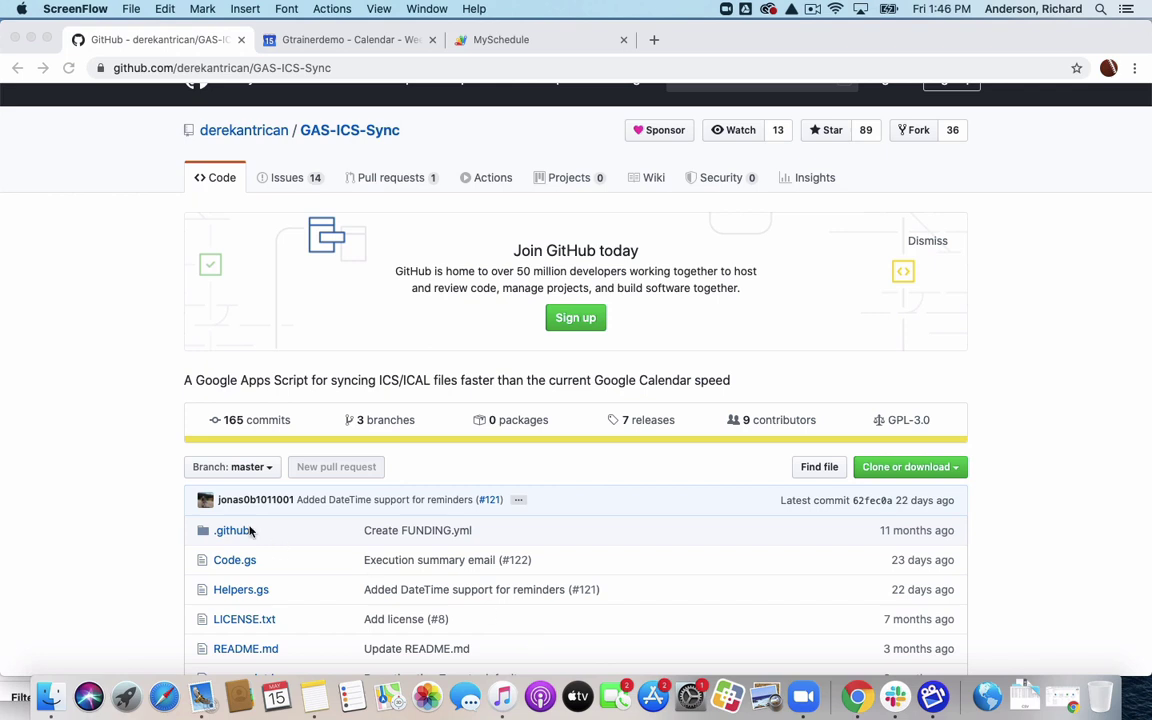
click(1108, 68)
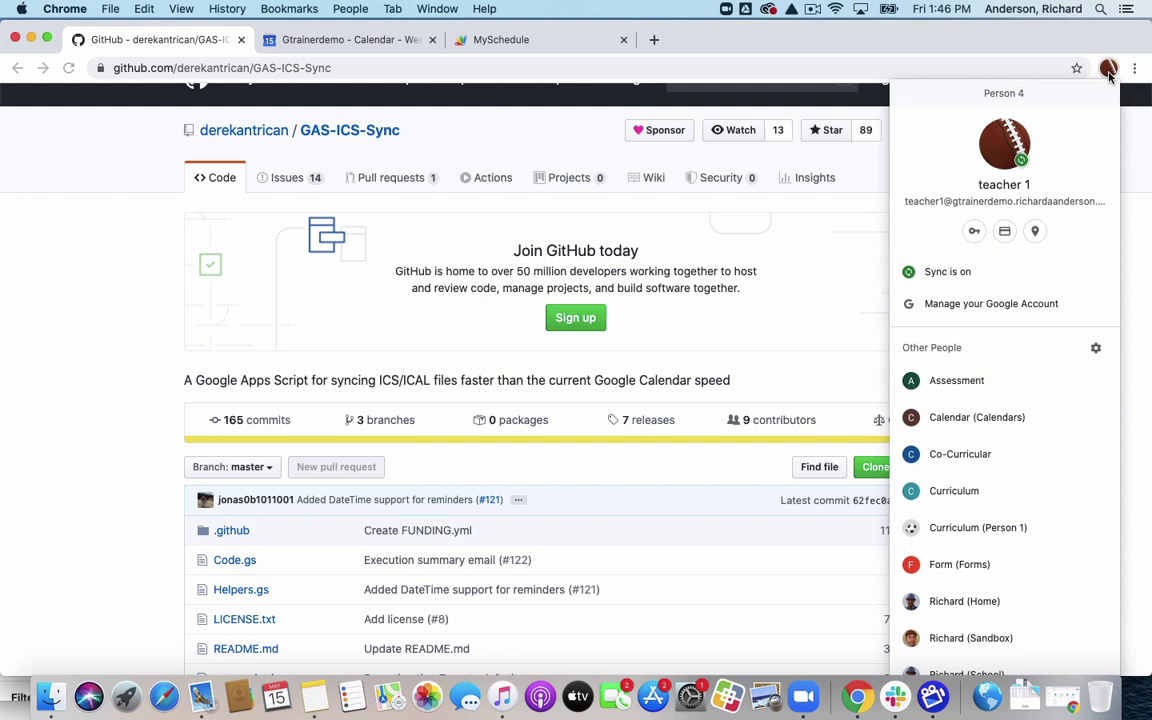
click(1000, 42)
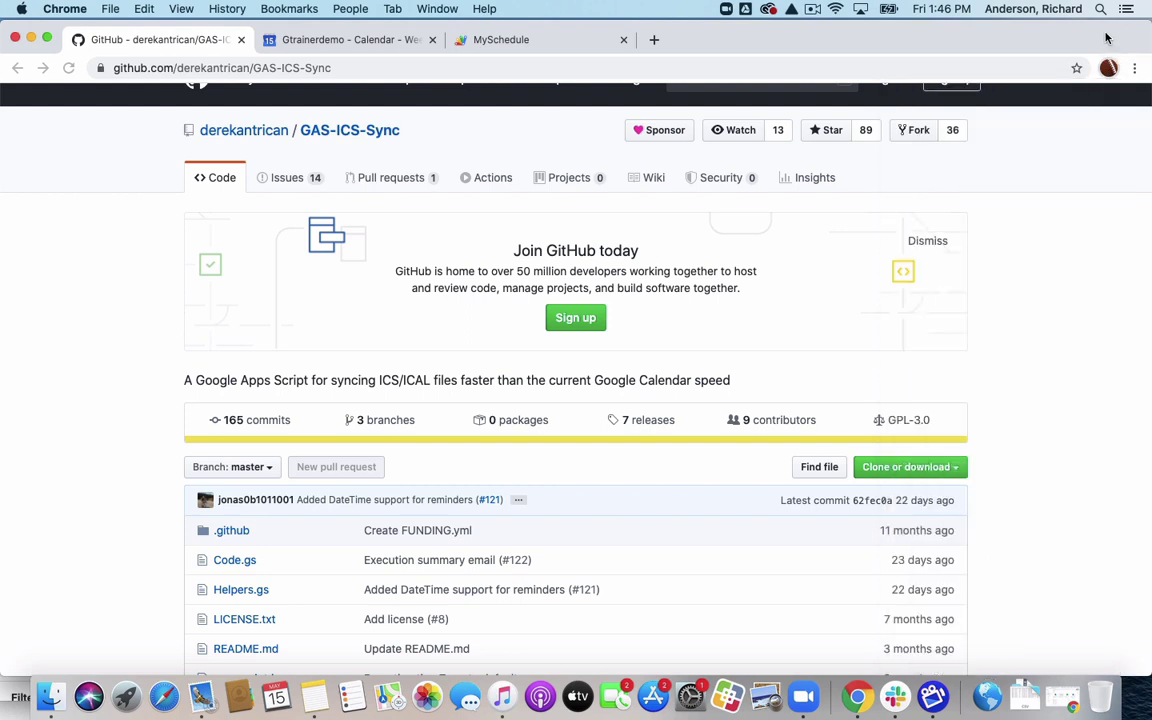
click(393, 42)
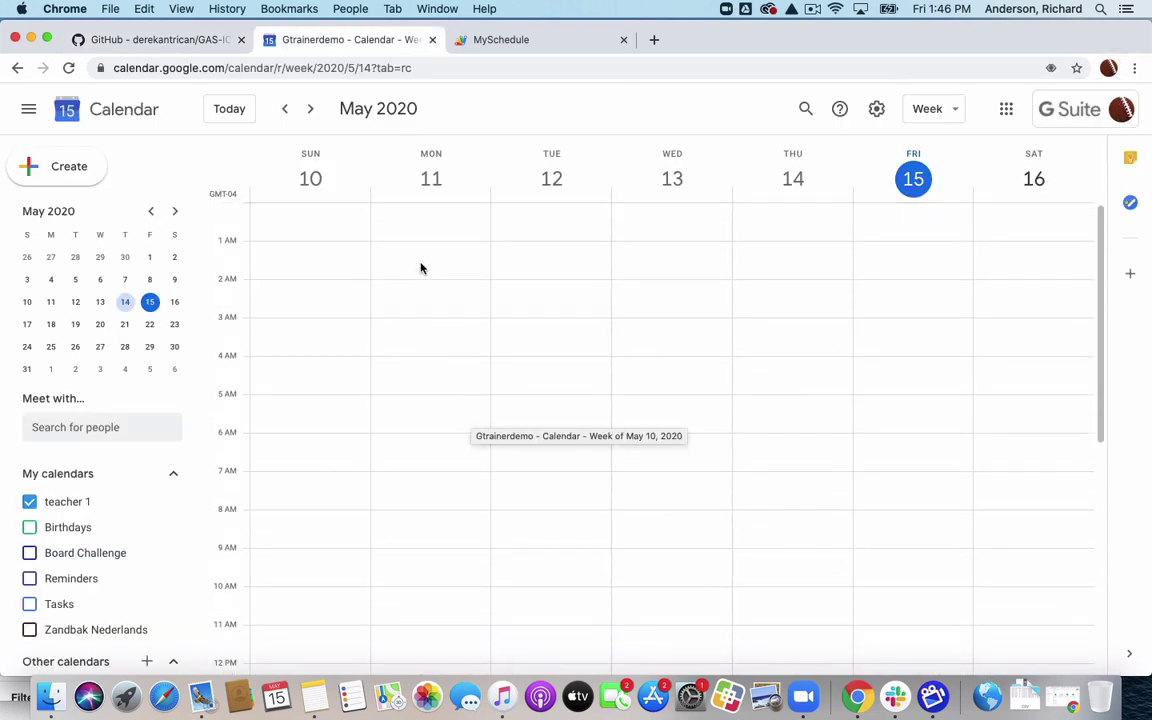
Browse ahead to the May 31–Jun 6 week, confirming no events, then return to May 10–16.
click(311, 110)
click(312, 112)
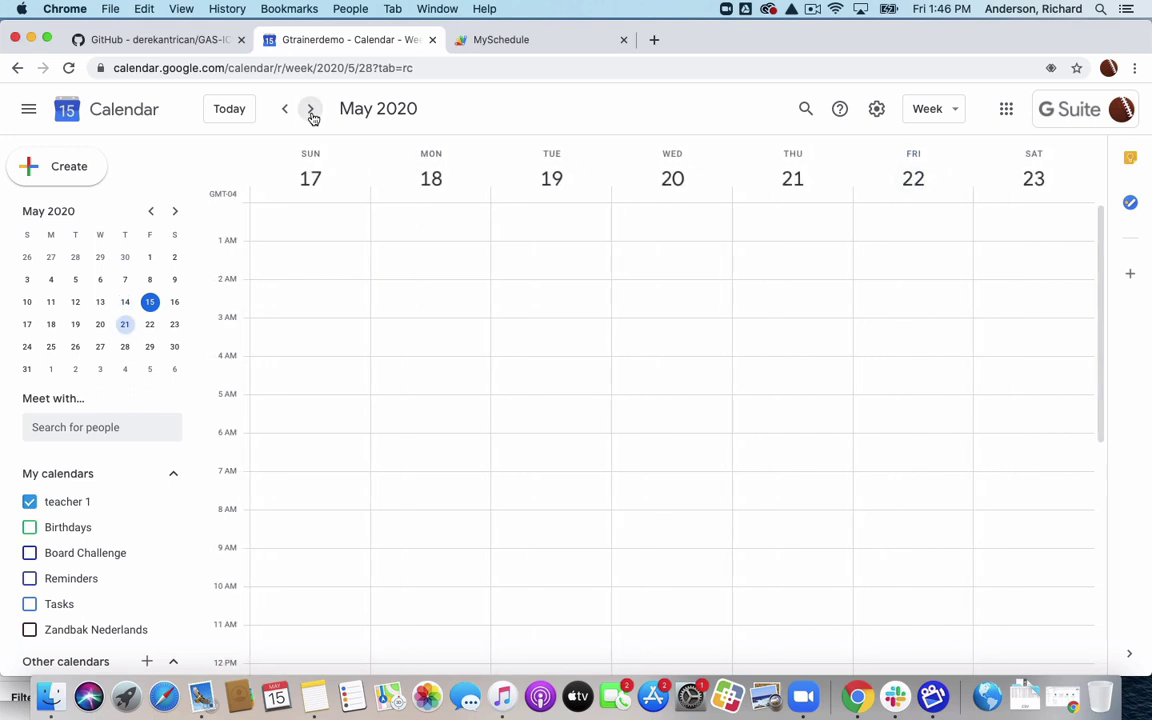
click(311, 111)
click(311, 112)
click(287, 110)
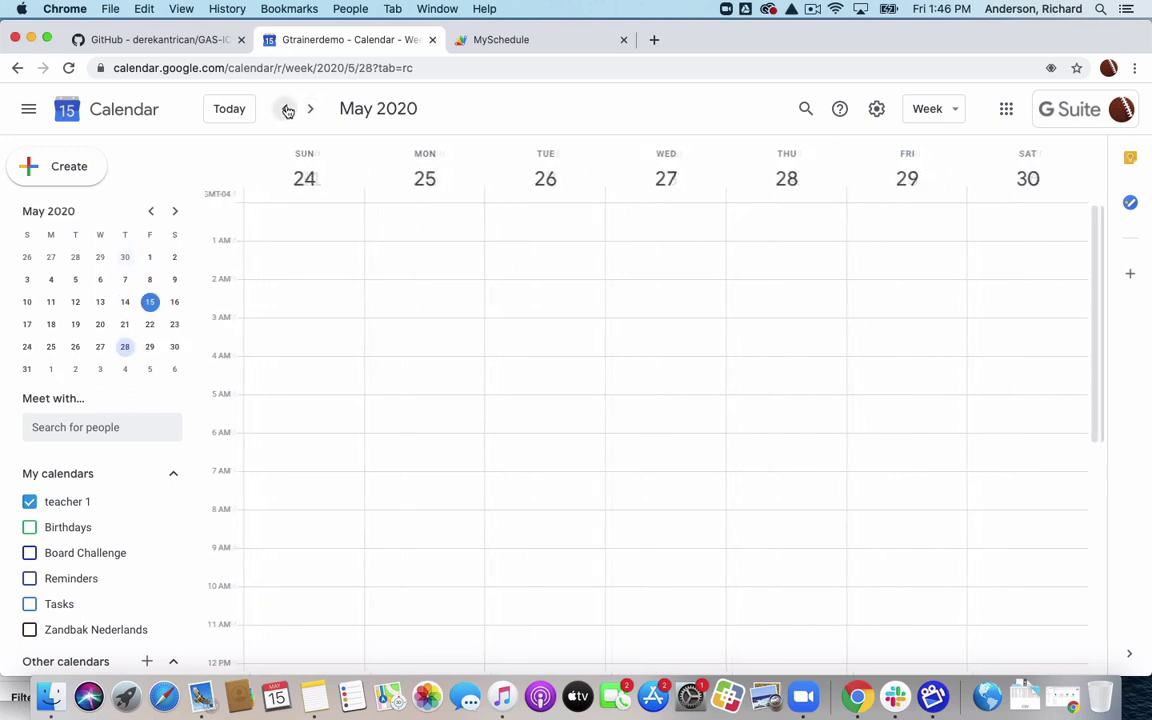
click(287, 110)
click(287, 110)
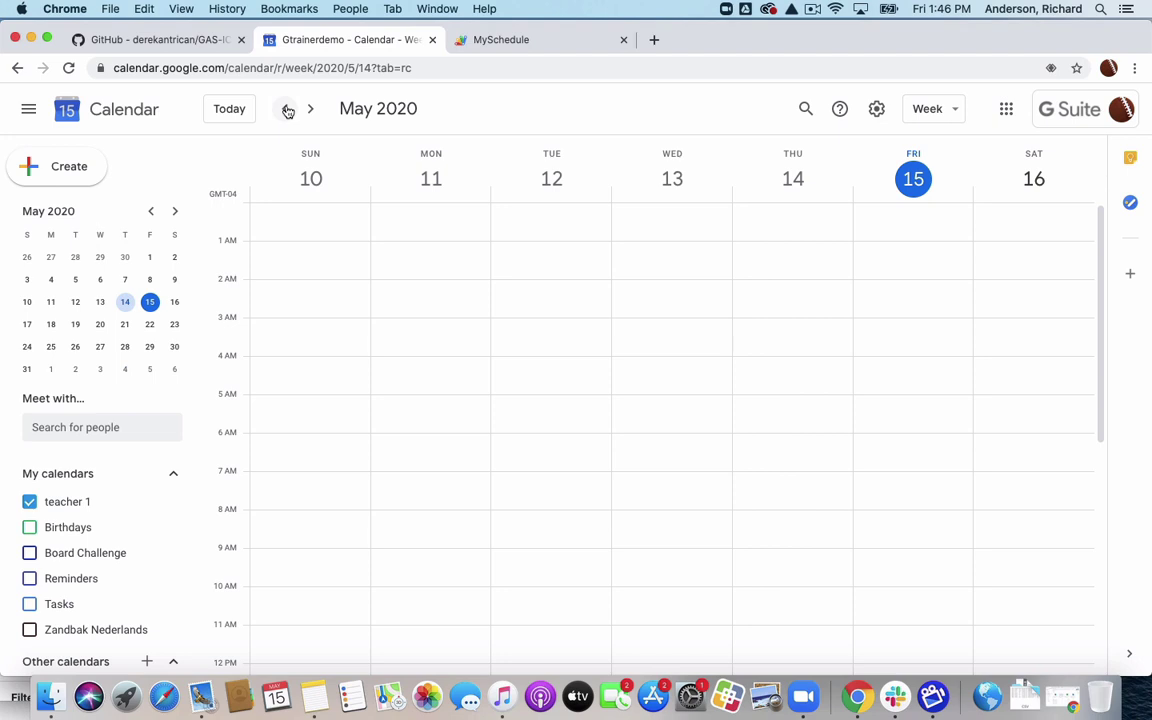
Open the MySchedule web app's 'Sync your Schedule to Google Calendar' page.
click(560, 45)
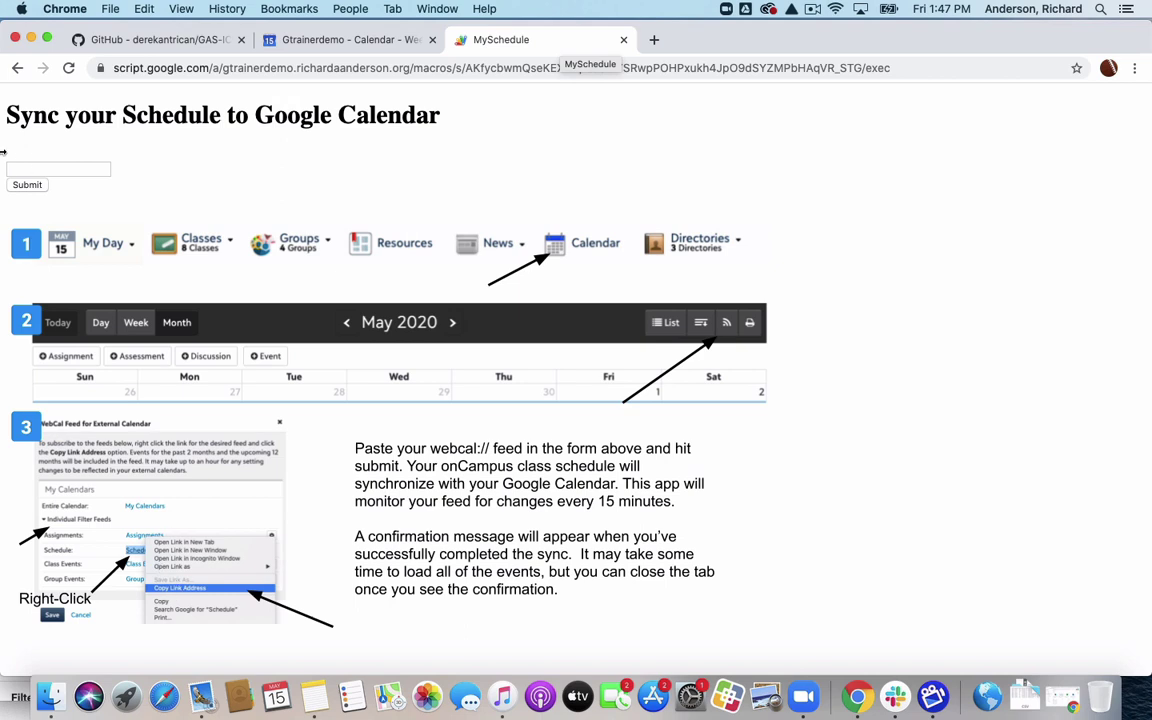
Paste the teacher's webcal:// feed URL into the feed field and submit it.
click(14, 168)
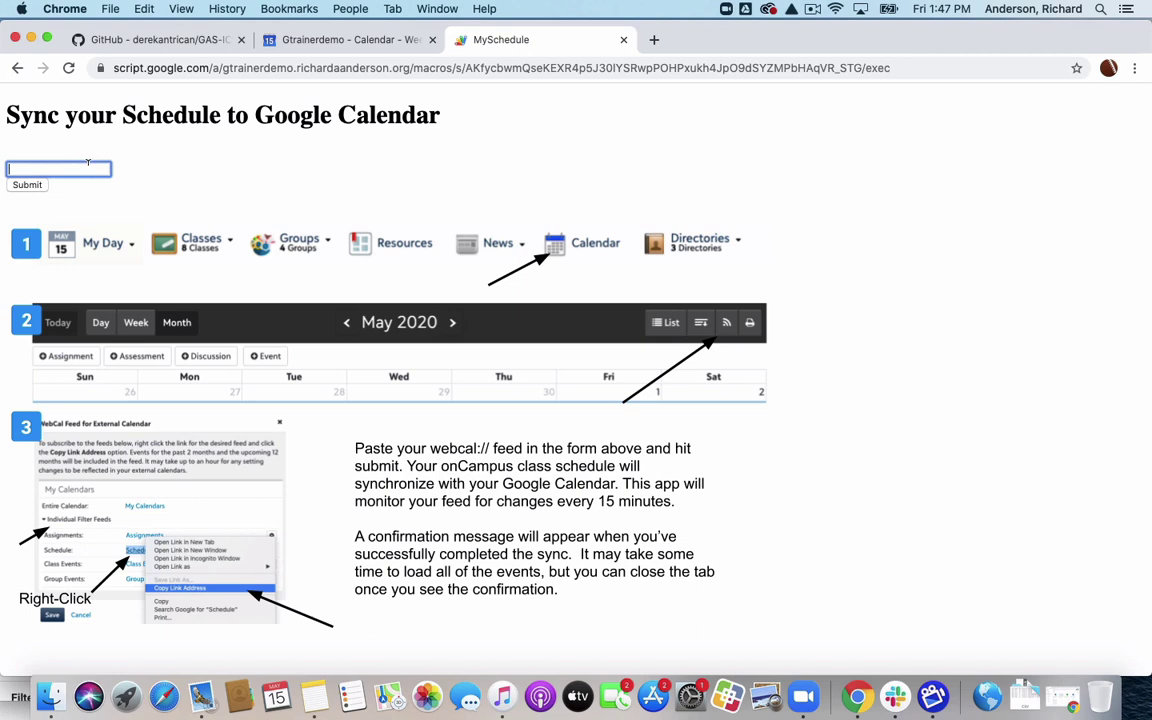
key(super+v)
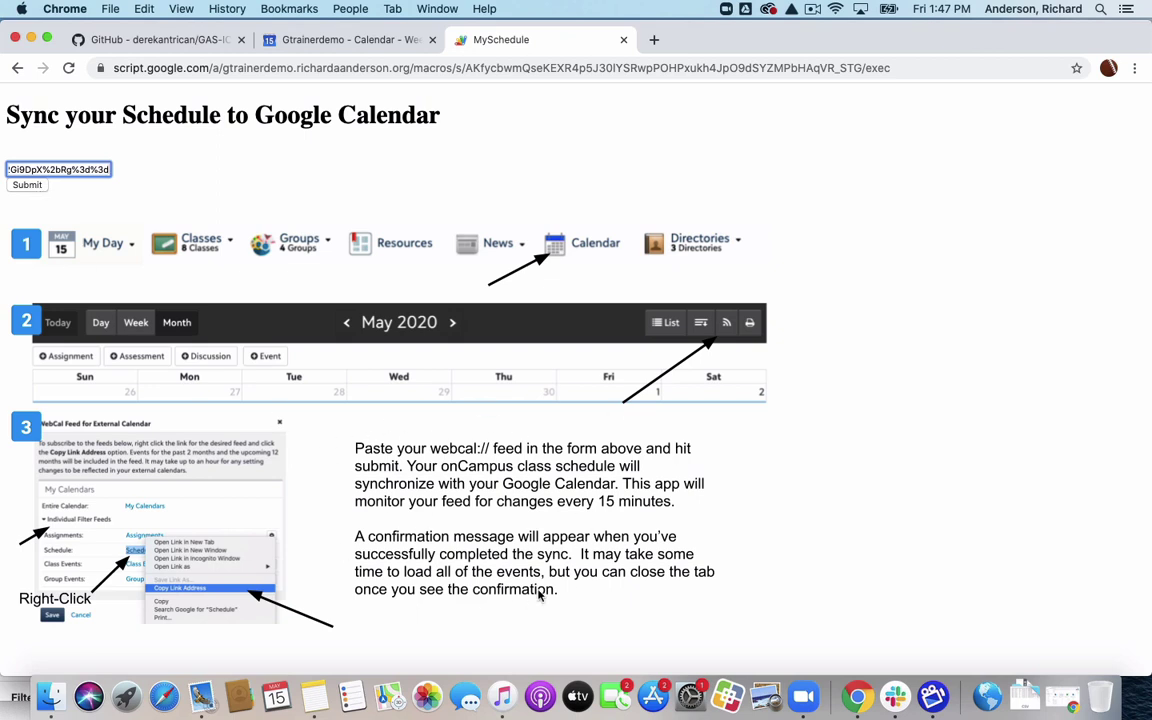
click(30, 186)
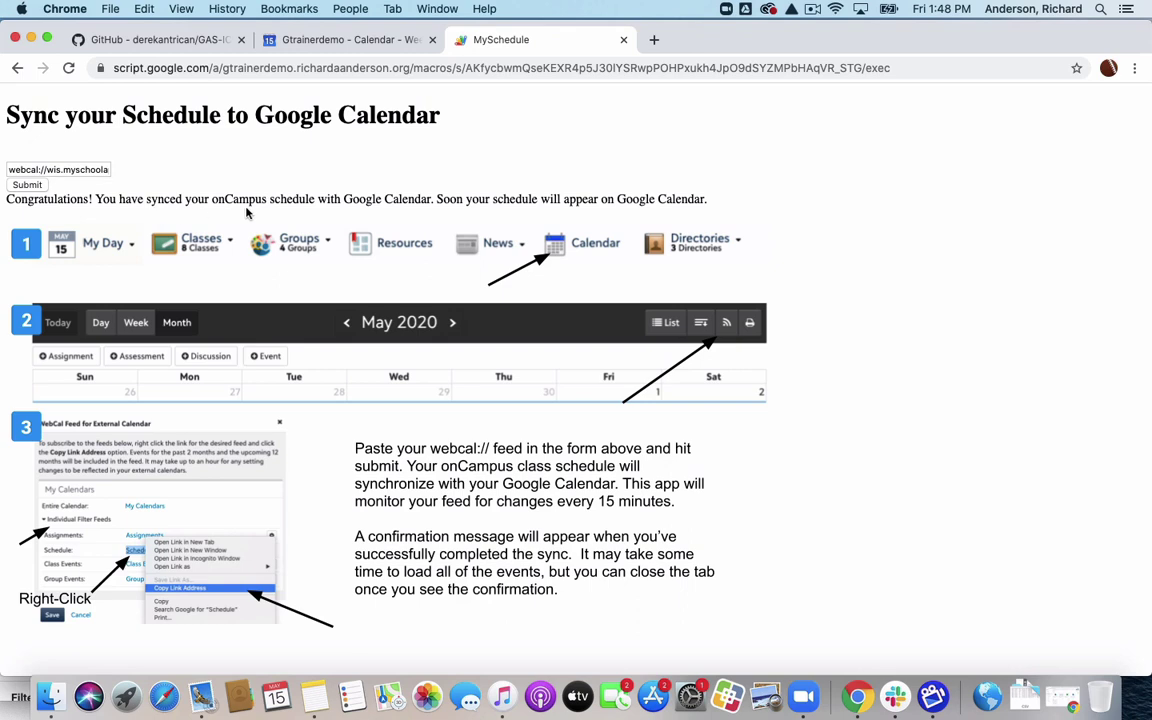
Back in the teacher's calendar, browse forward through the synced classes to the June 7–13 week.
click(386, 41)
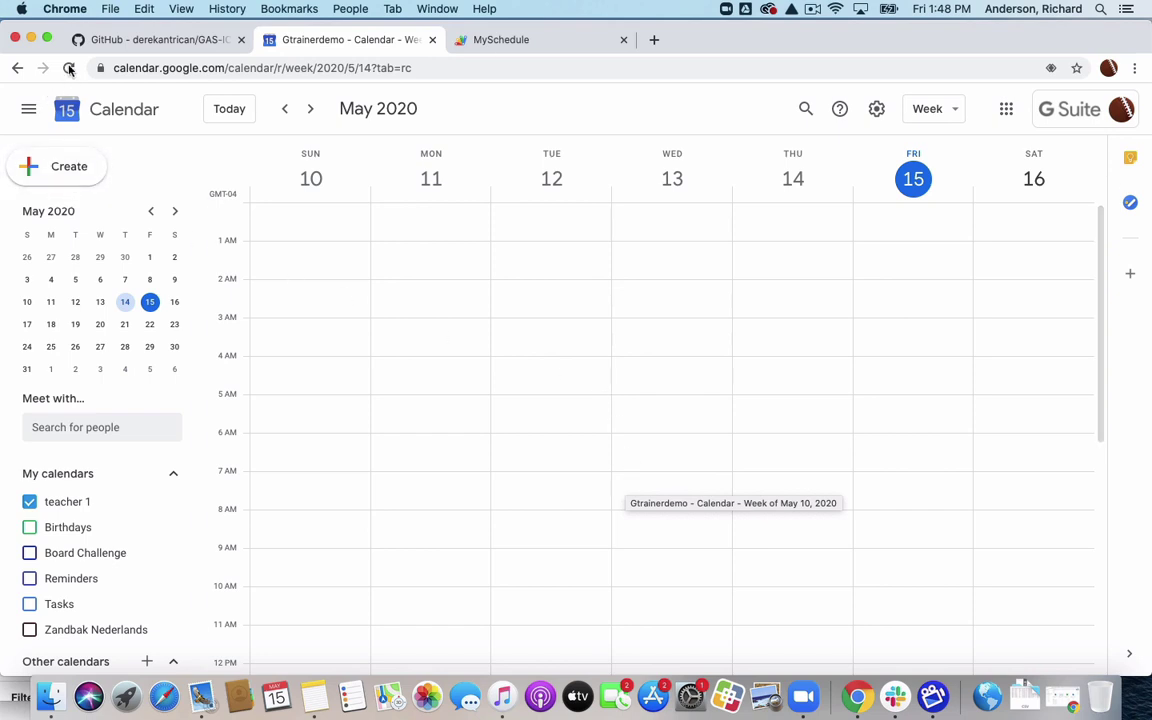
click(308, 109)
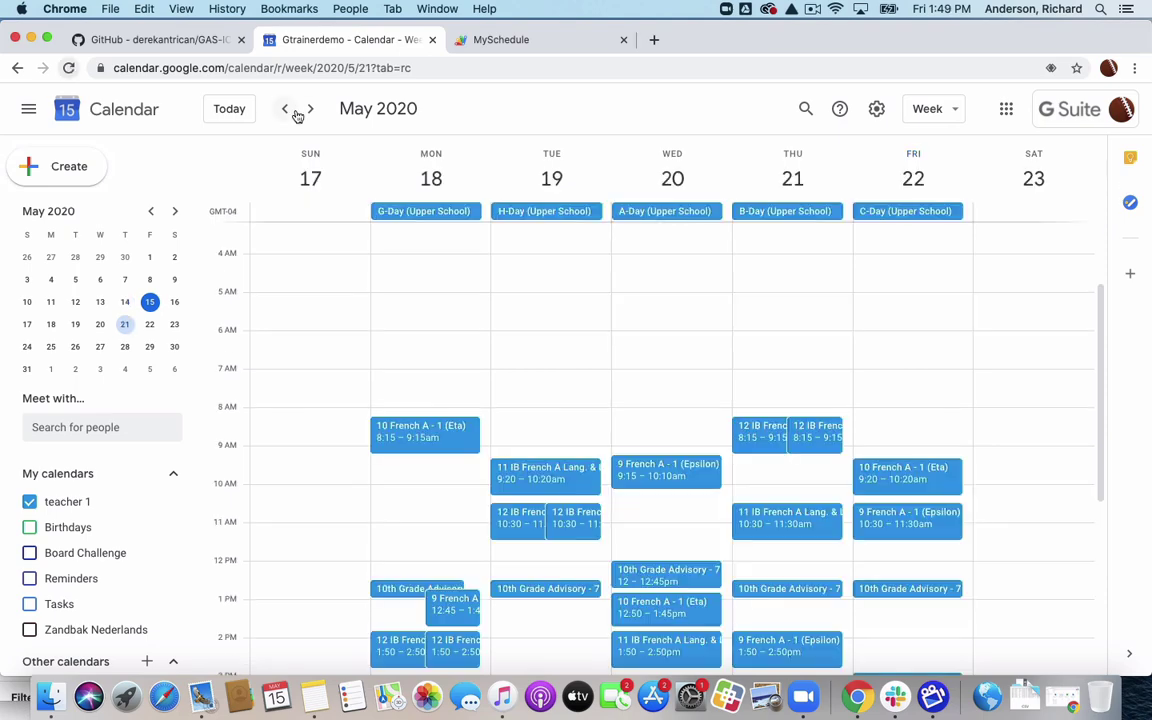
click(308, 111)
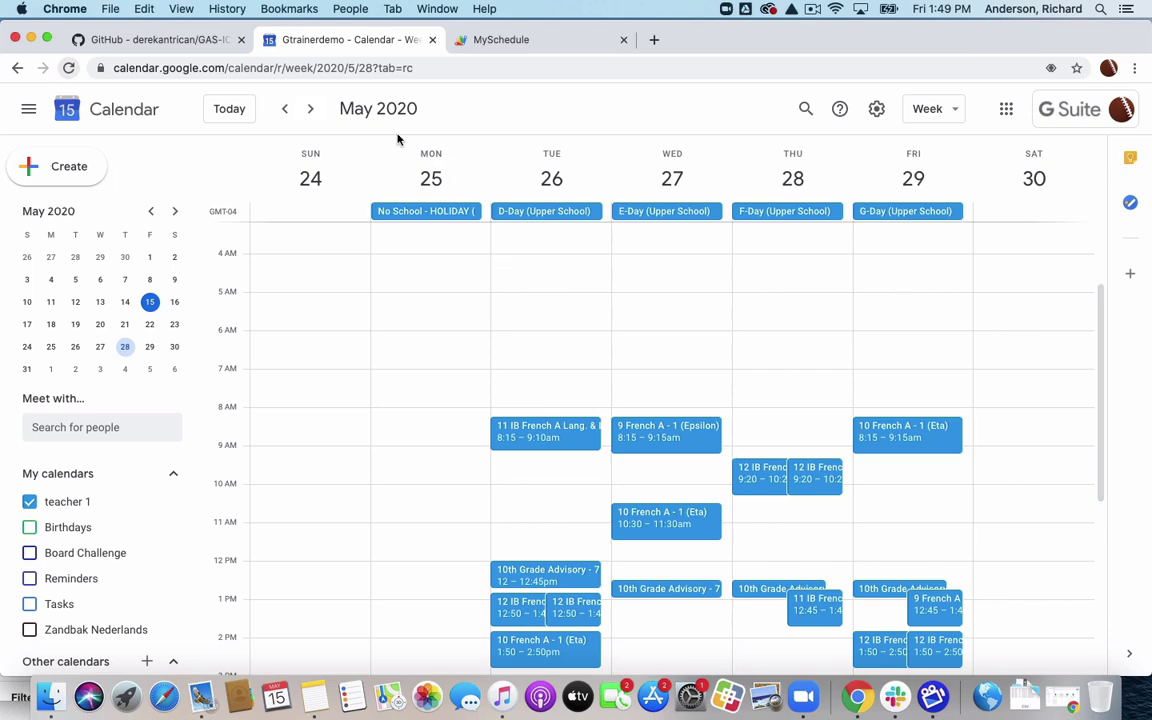
click(311, 110)
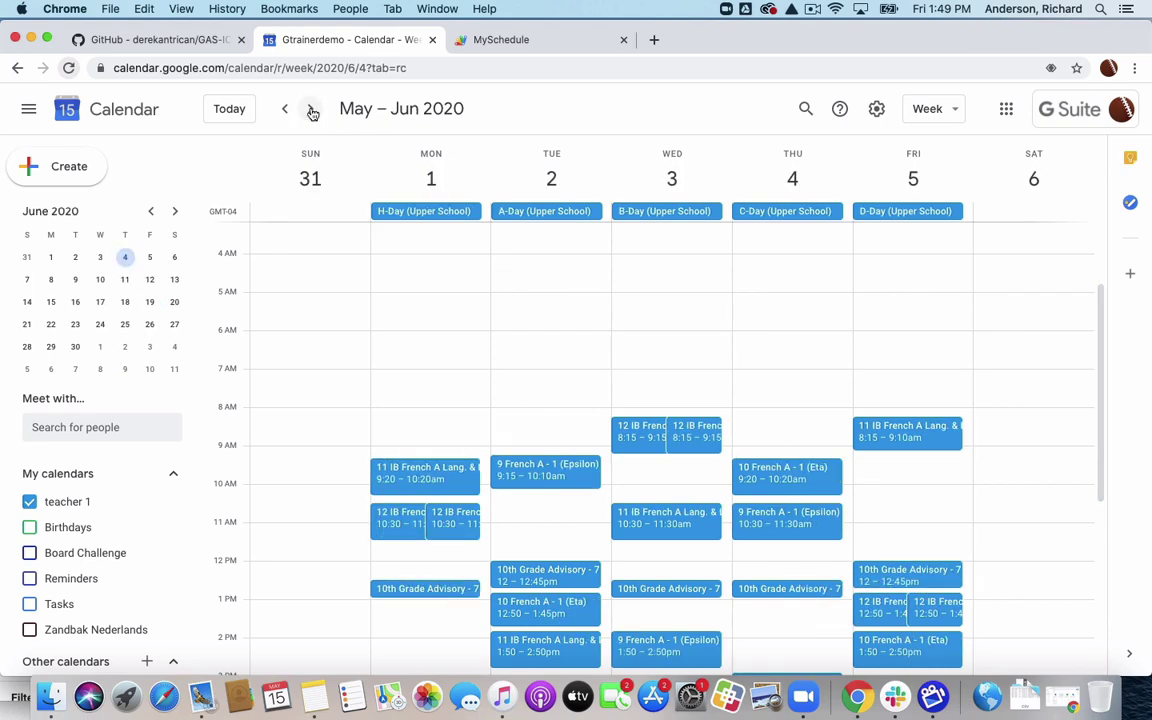
click(311, 110)
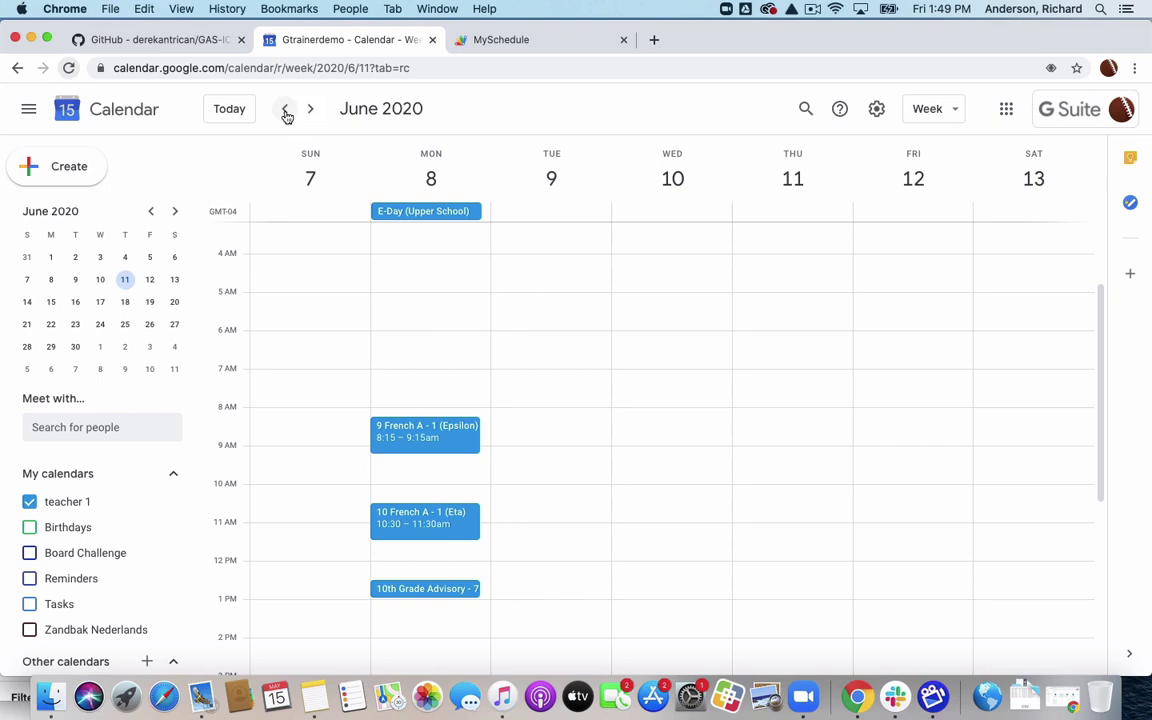
Step back week by week from early June to the May 17–23 week.
click(285, 110)
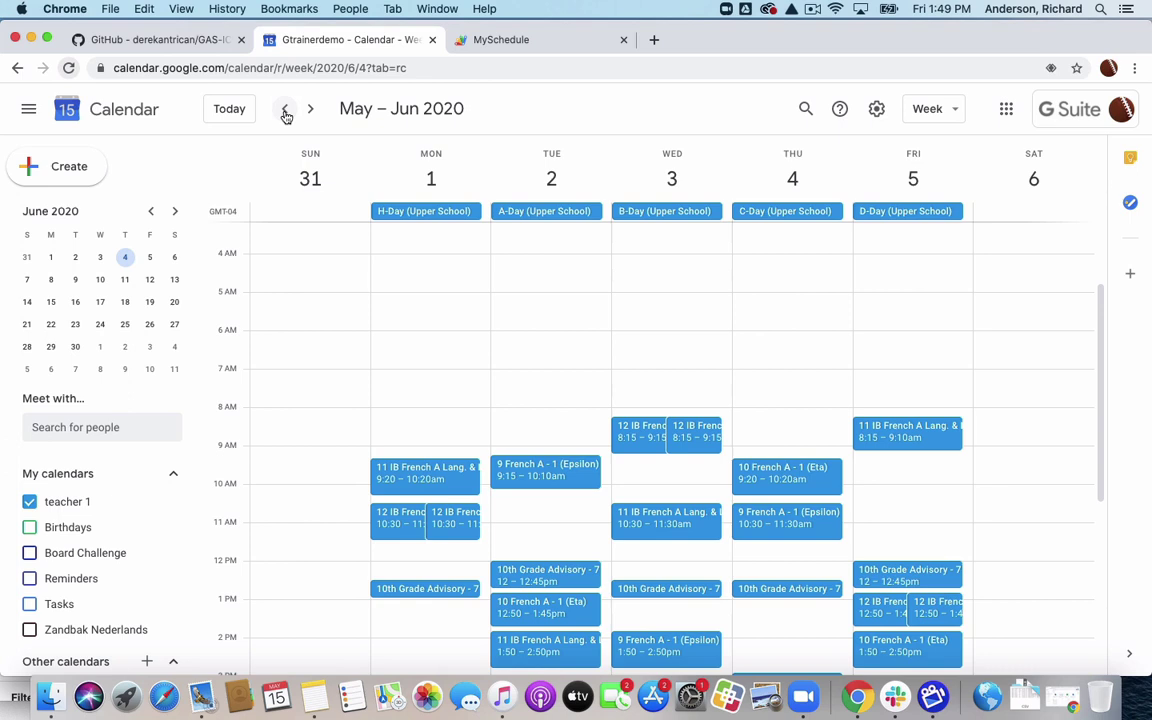
key(n)
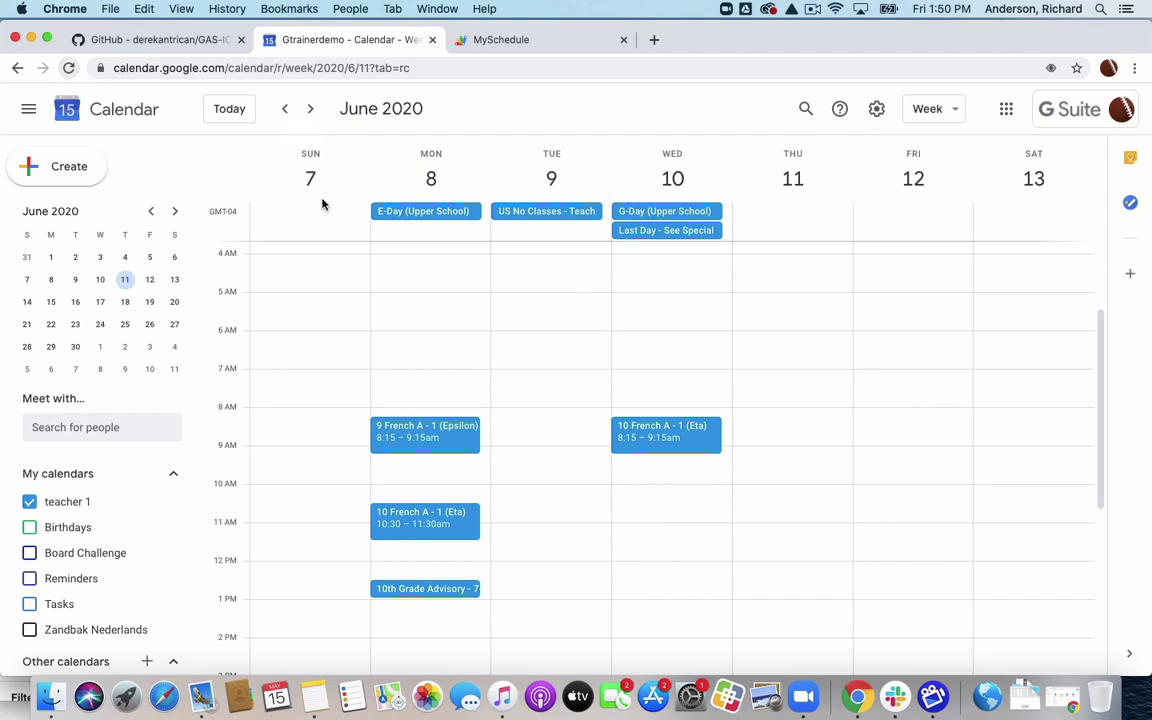
click(285, 110)
click(285, 110)
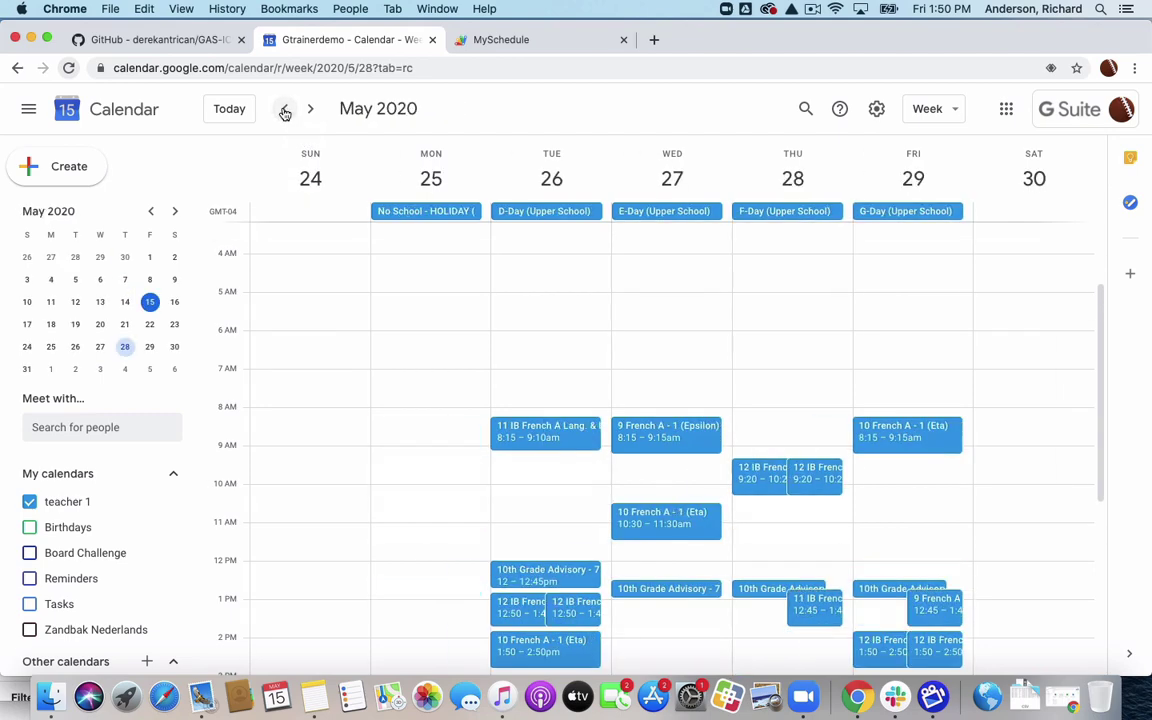
click(285, 110)
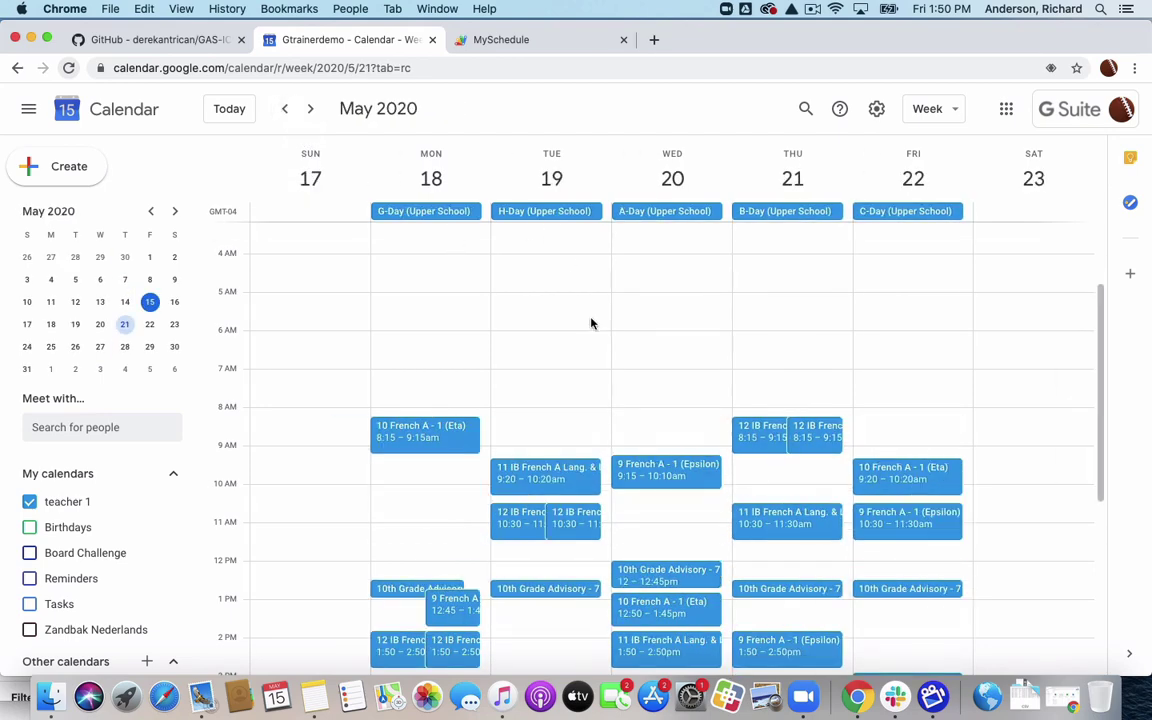
Compare the overlapping Tuesday 10:30 French HL and SL class details, then close the popup.
scroll(606, 487, down, 3)
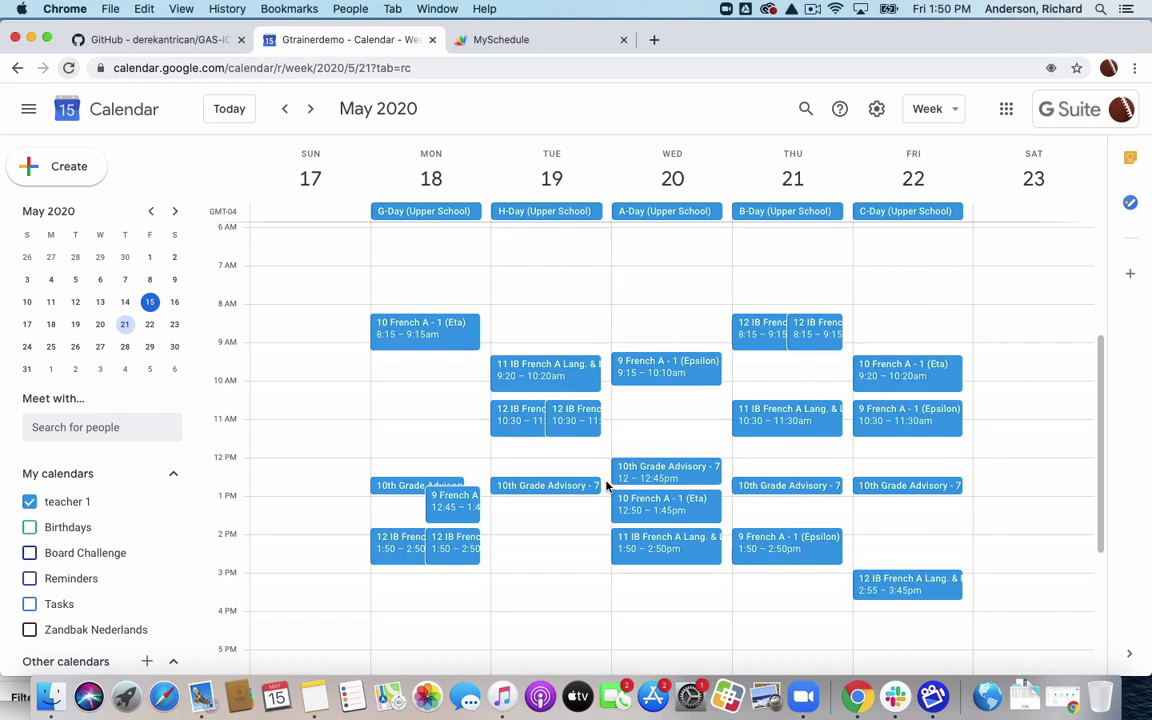
click(521, 427)
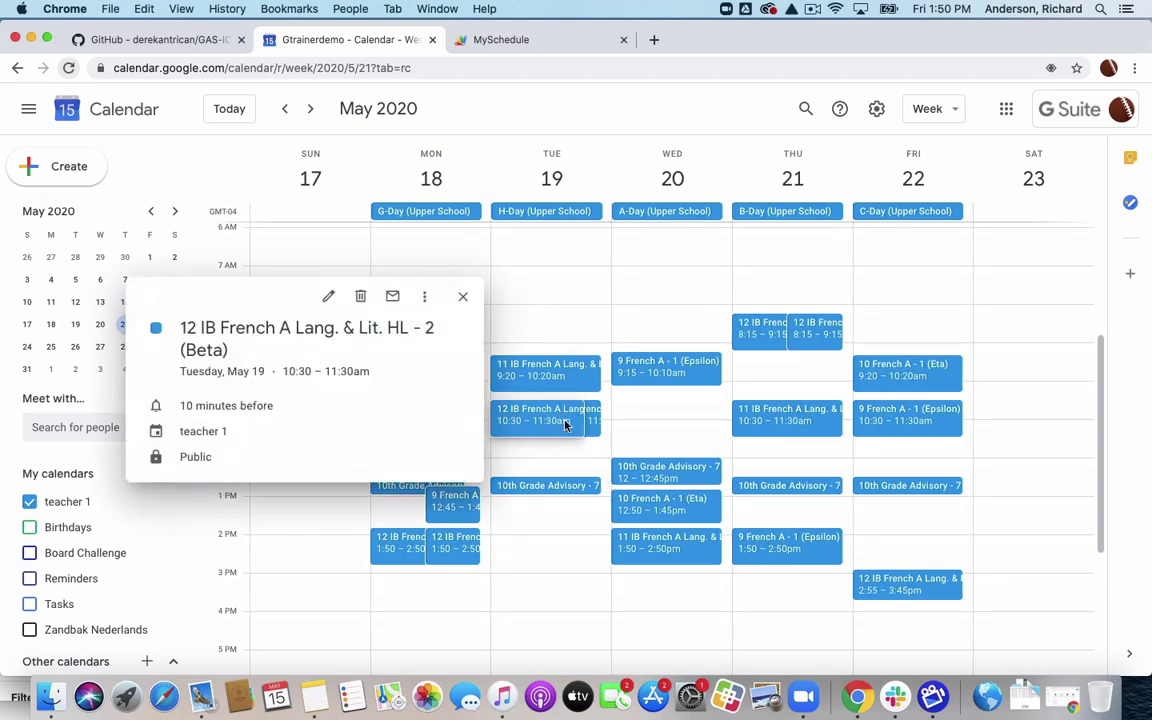
click(594, 421)
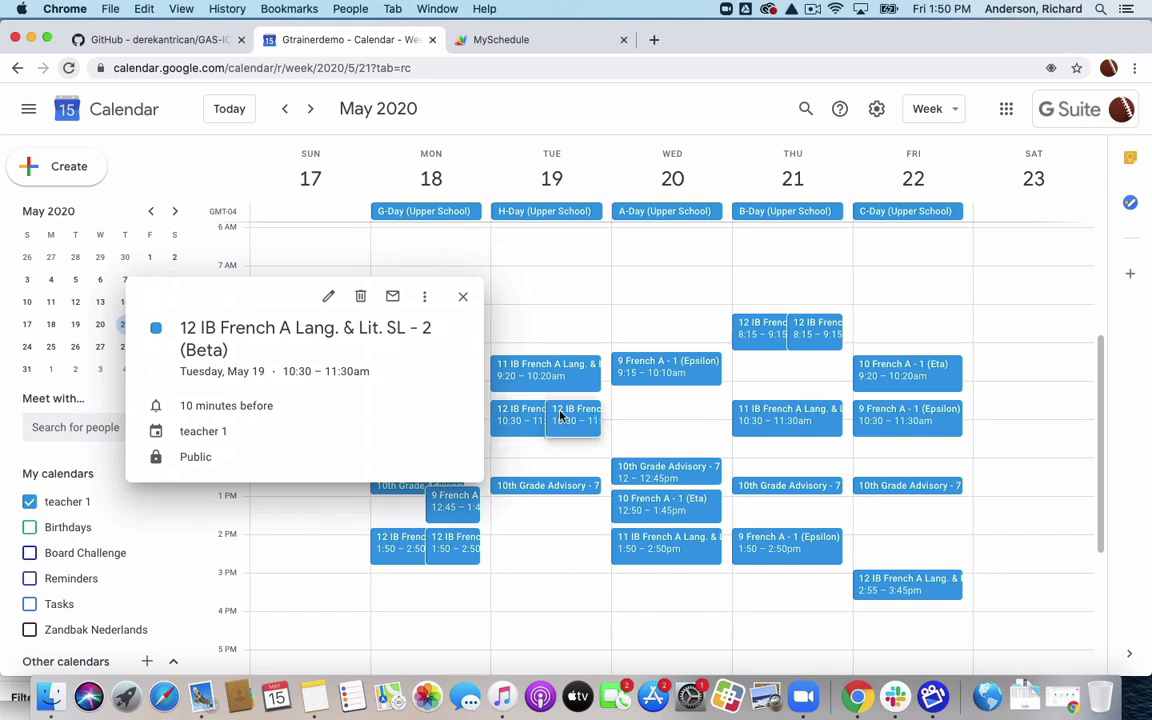
click(515, 413)
click(594, 420)
click(463, 297)
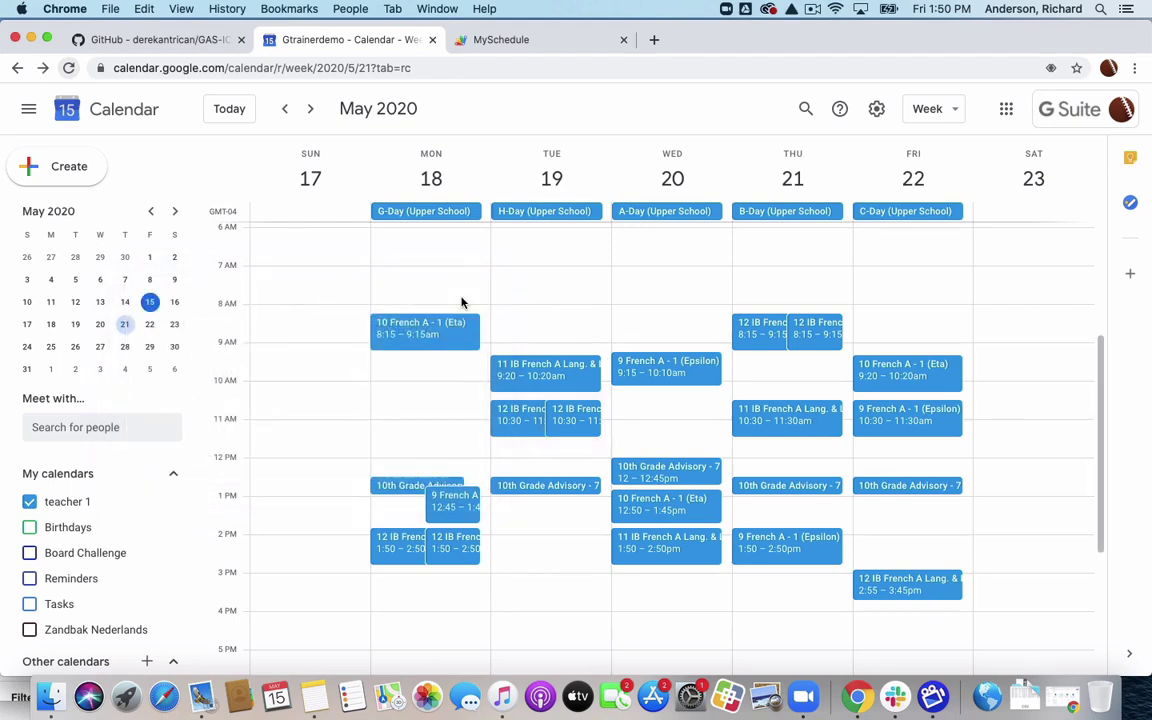
click(287, 110)
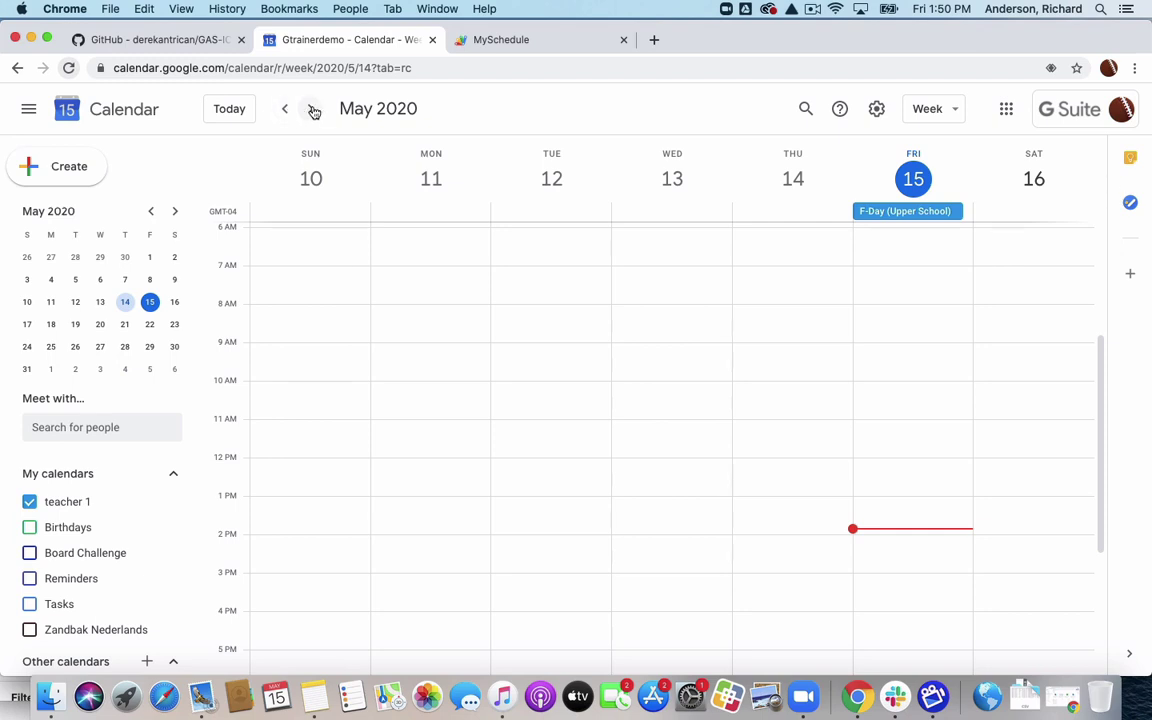
click(312, 110)
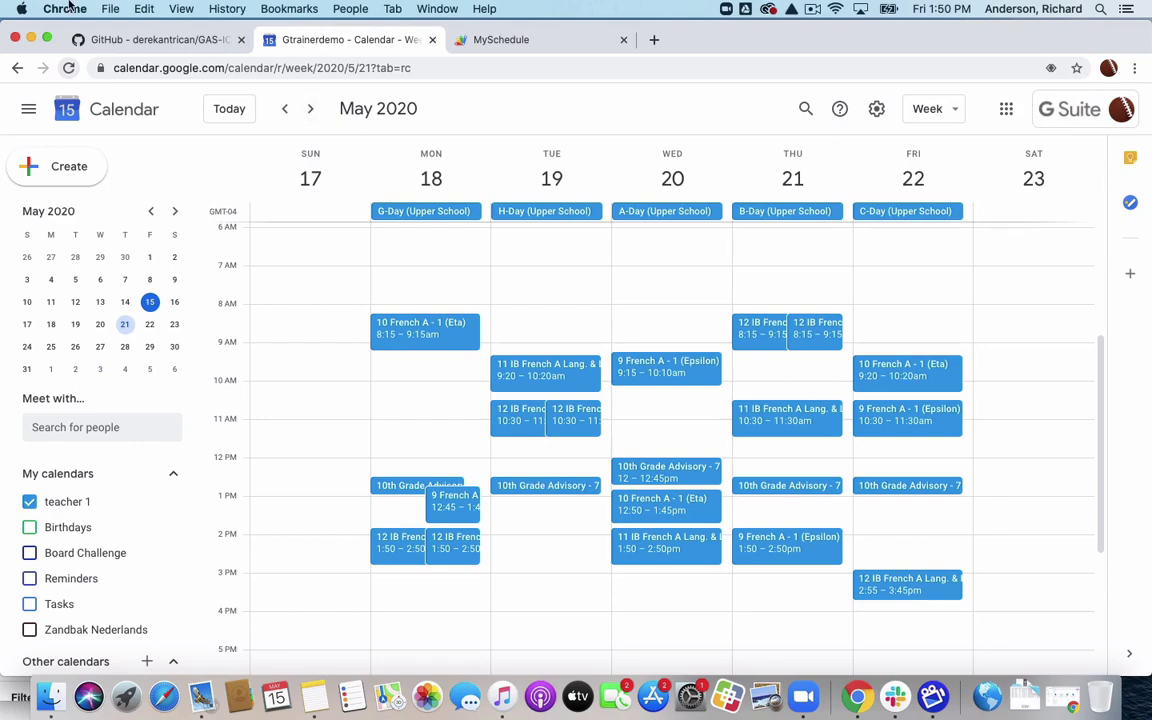
Switch to the GAS-ICS-Sync GitHub repository page and scroll through its README.
click(133, 39)
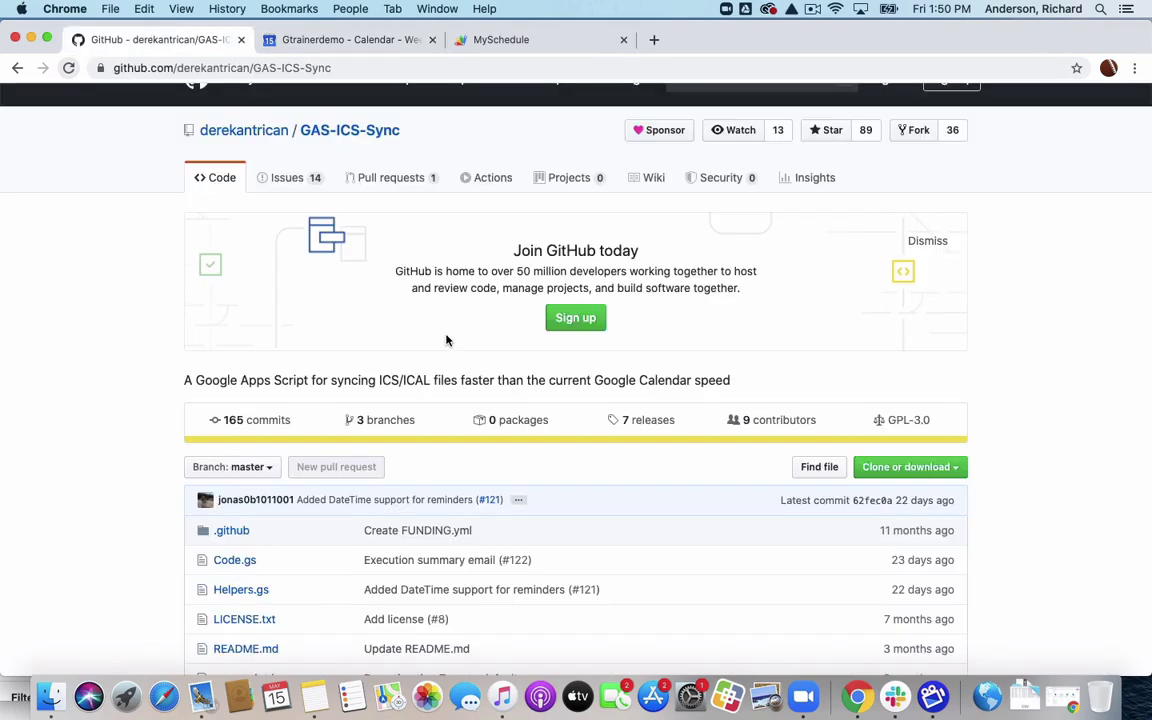
scroll(560, 470, up, 1)
scroll(561, 476, down, 10)
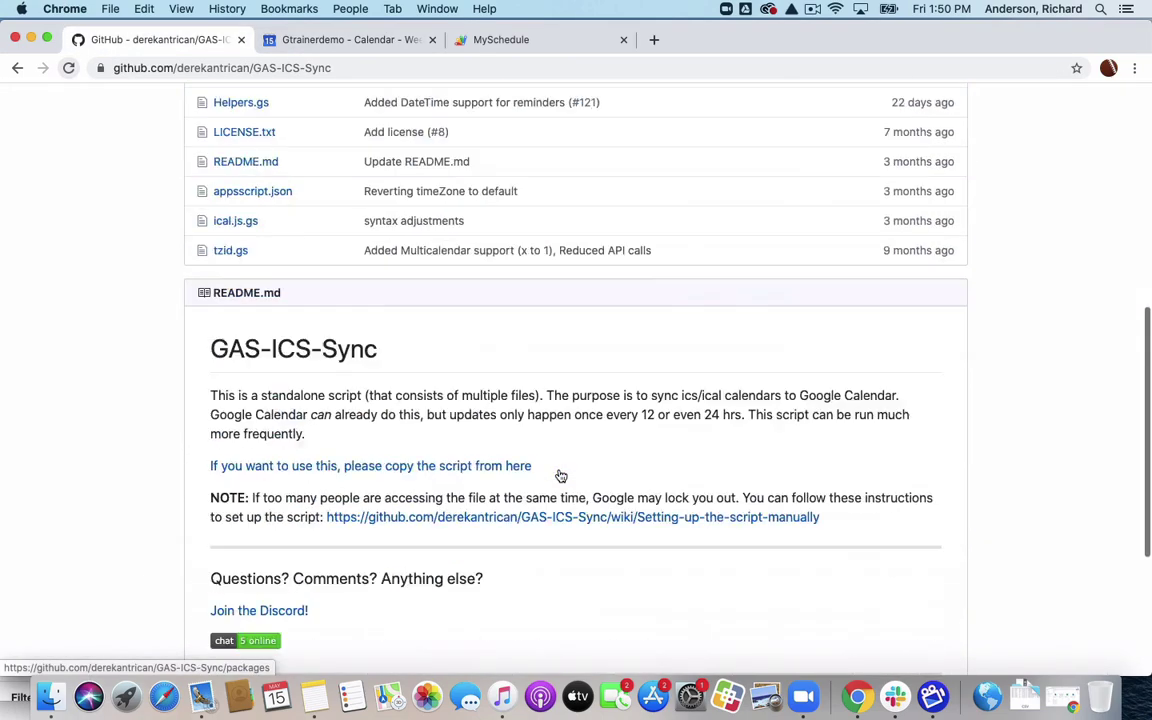
scroll(561, 476, down, 5)
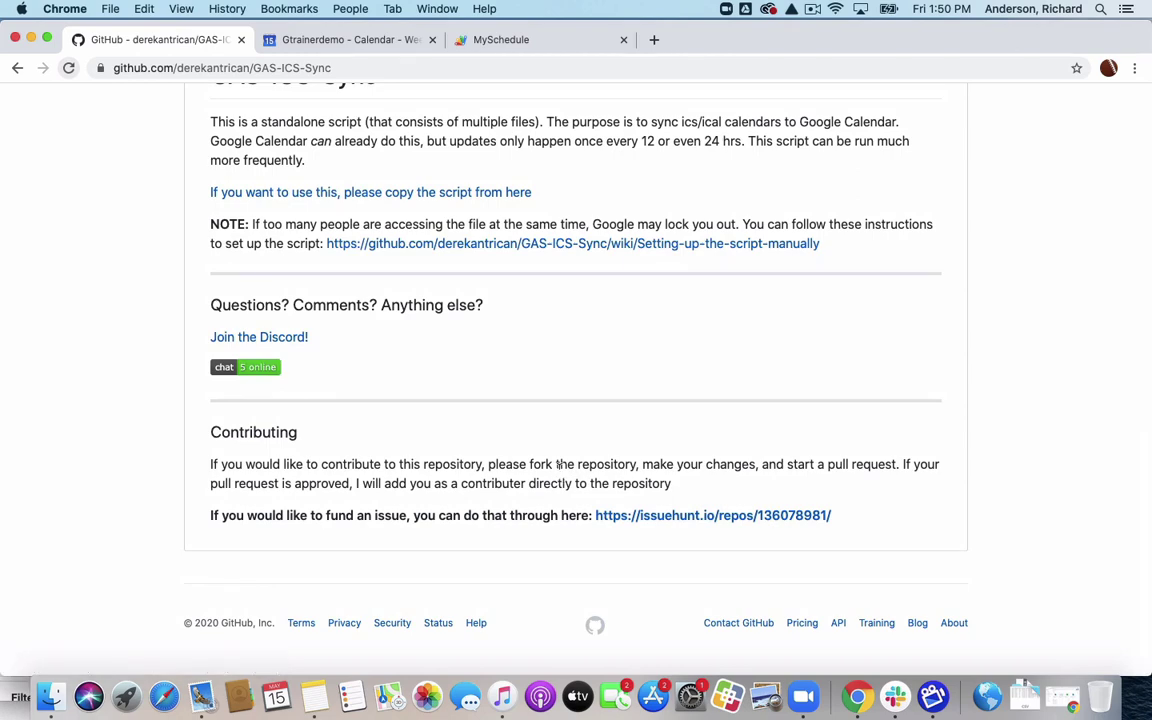